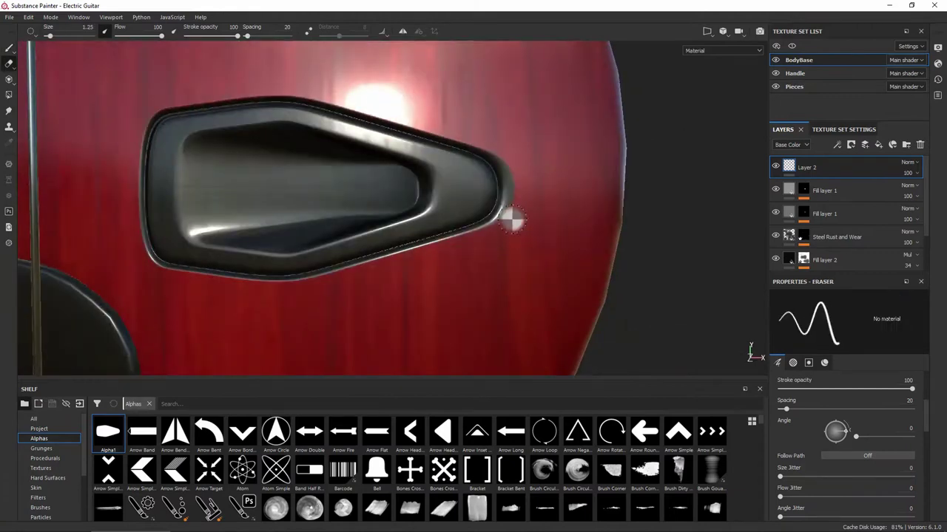
# Scroll up in the Substance Painter view to look over the textured guitar
pyautogui.scroll(2, 511, 219)
pyautogui.scroll(2, 509, 117)
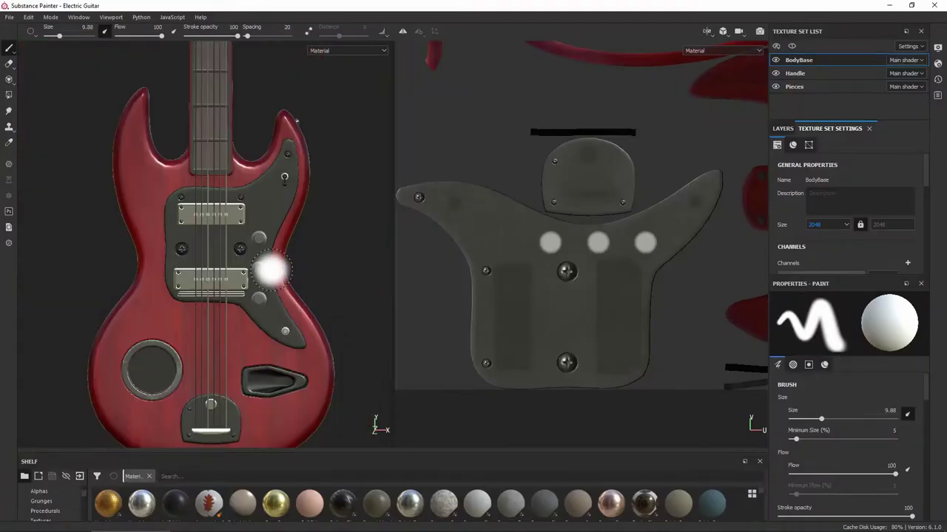
# Switch to the Explorer folder holding the exported PNG images
pyautogui.hotkey('alt', 'Tab')
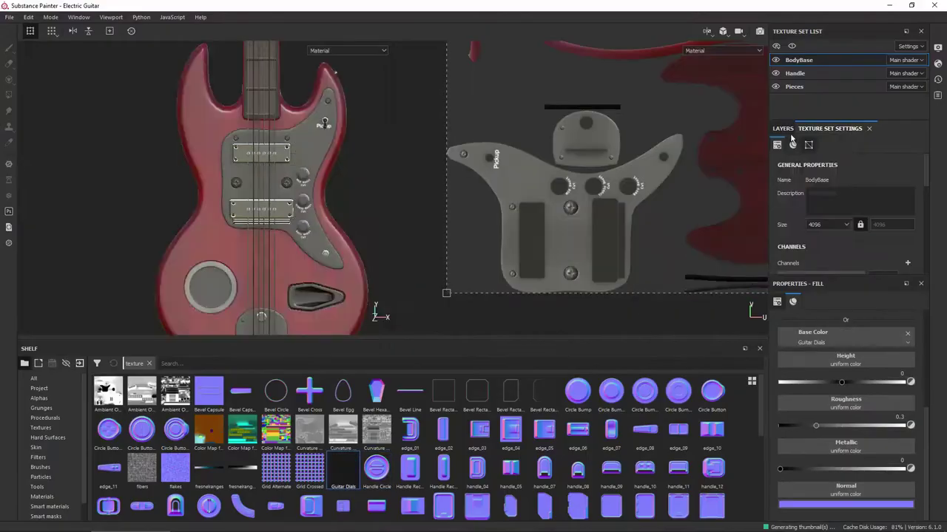
# Show the Layers panel with the guitar body's layer stack
pyautogui.click(784, 130)
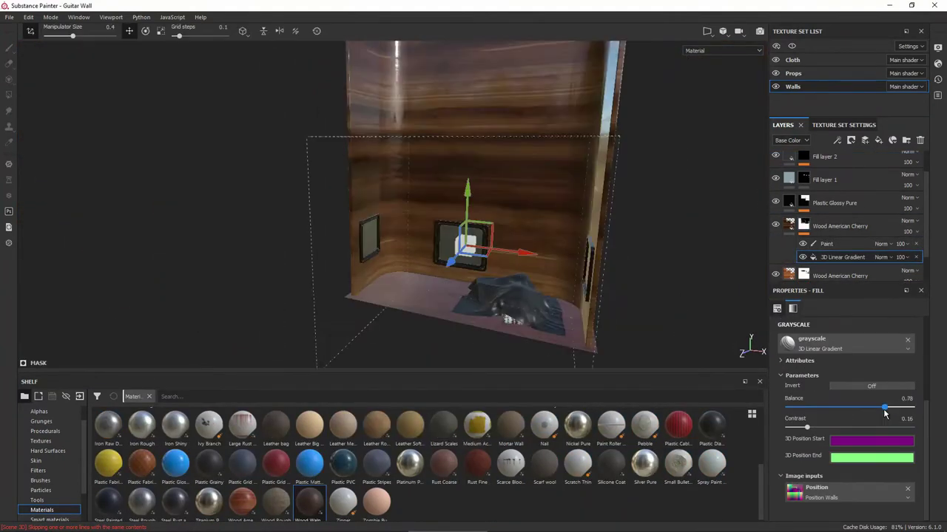
# Set the texture export size to 2048
pyautogui.click(503, 181)
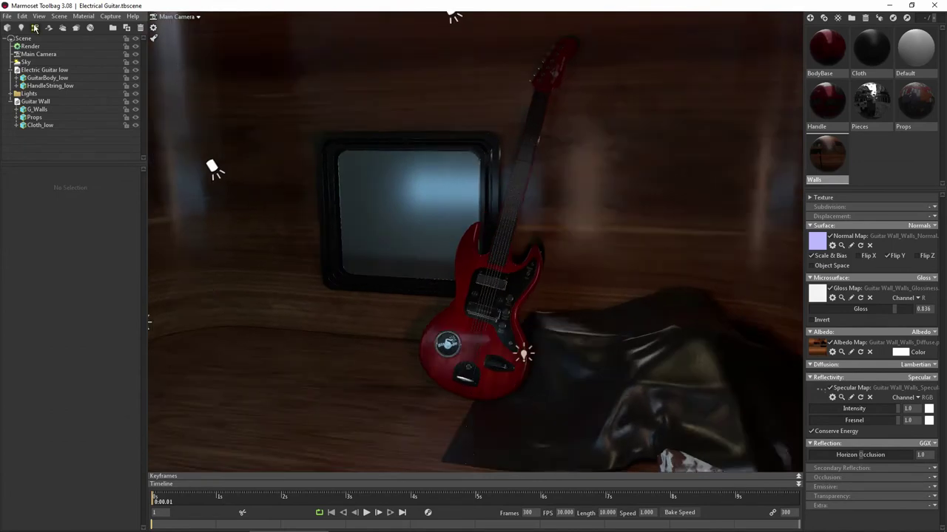
# Add Camera 1 to the scene and render a test image with Capture > Image & Open
pyautogui.click(34, 28)
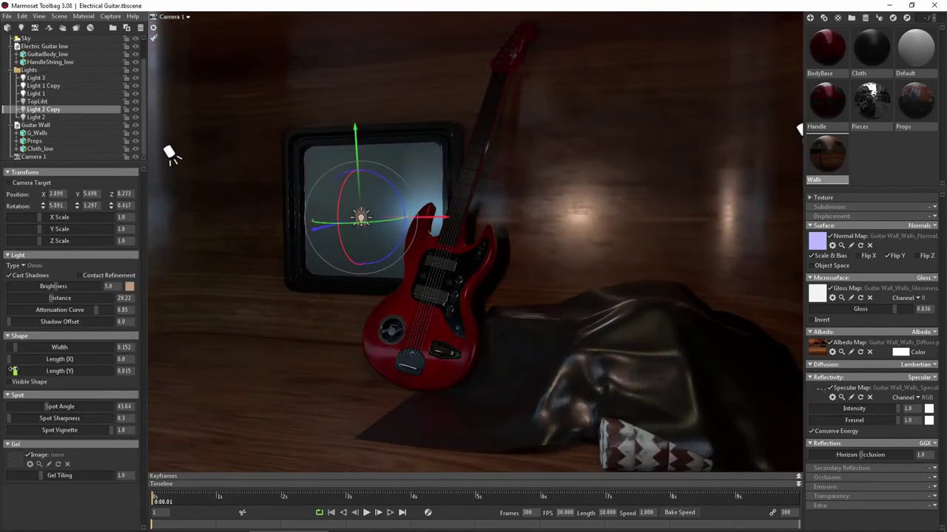
pyautogui.click(145, 35)
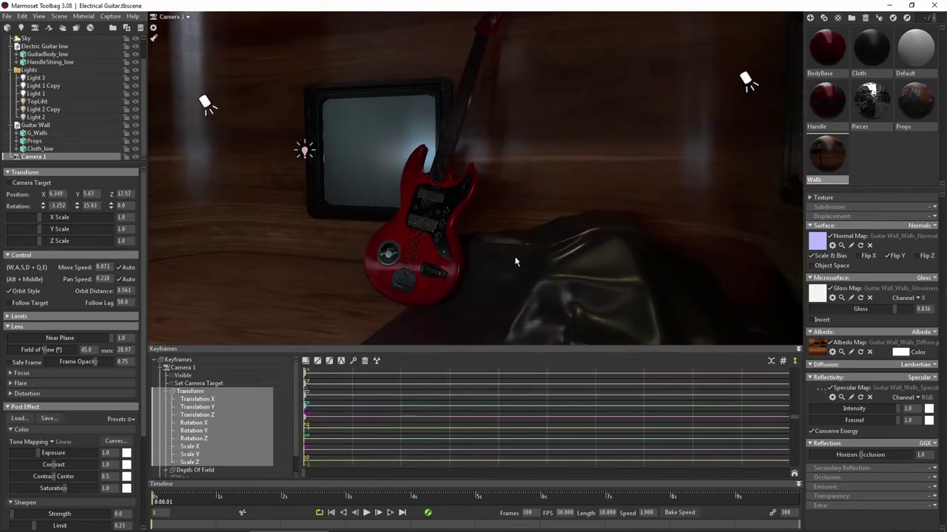
# Play the camera animation, pull the camera back slightly, then rewind to the first frame
pyautogui.press('space')
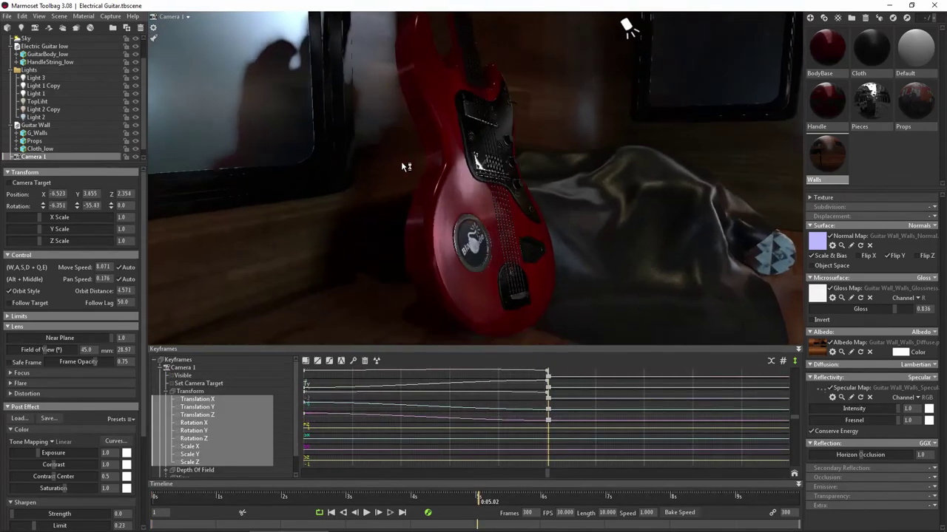
pyautogui.moveTo(401, 165); pyautogui.dragTo(392, 121, button='right')
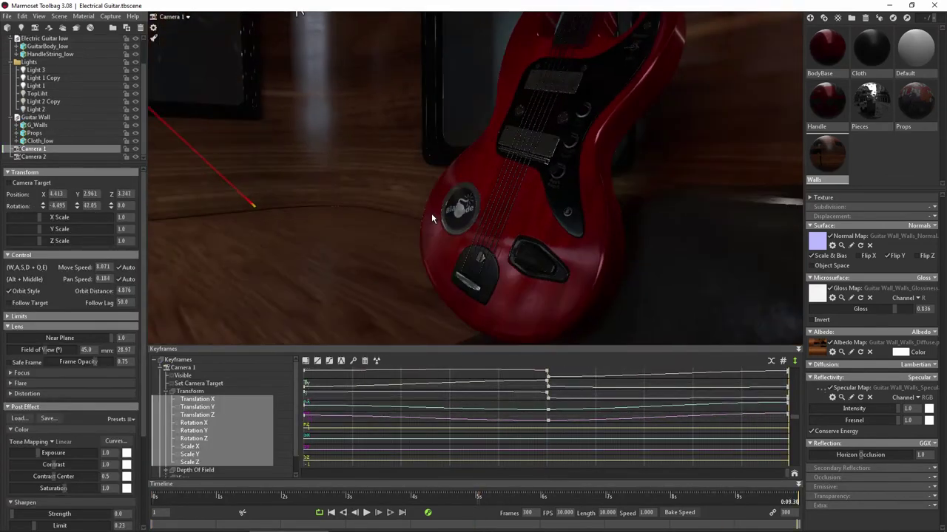
pyautogui.moveTo(488, 499); pyautogui.dragTo(153, 499)
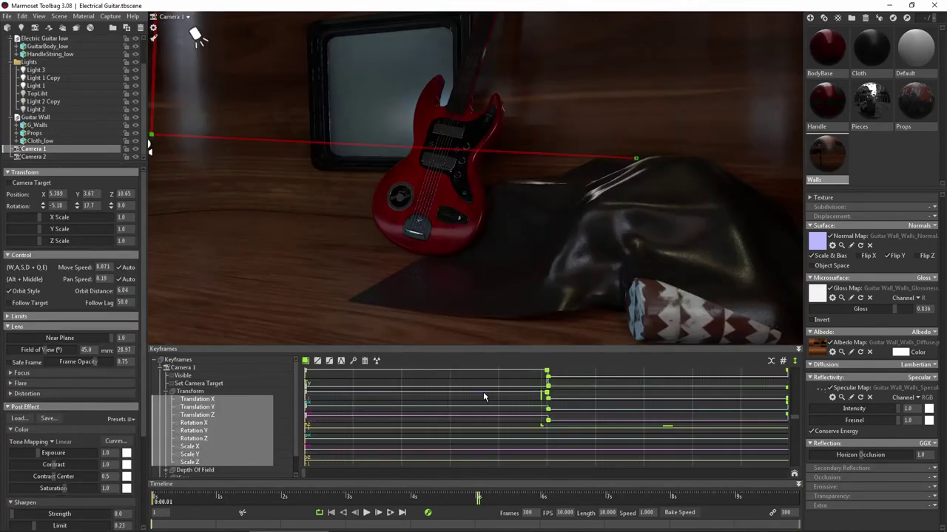